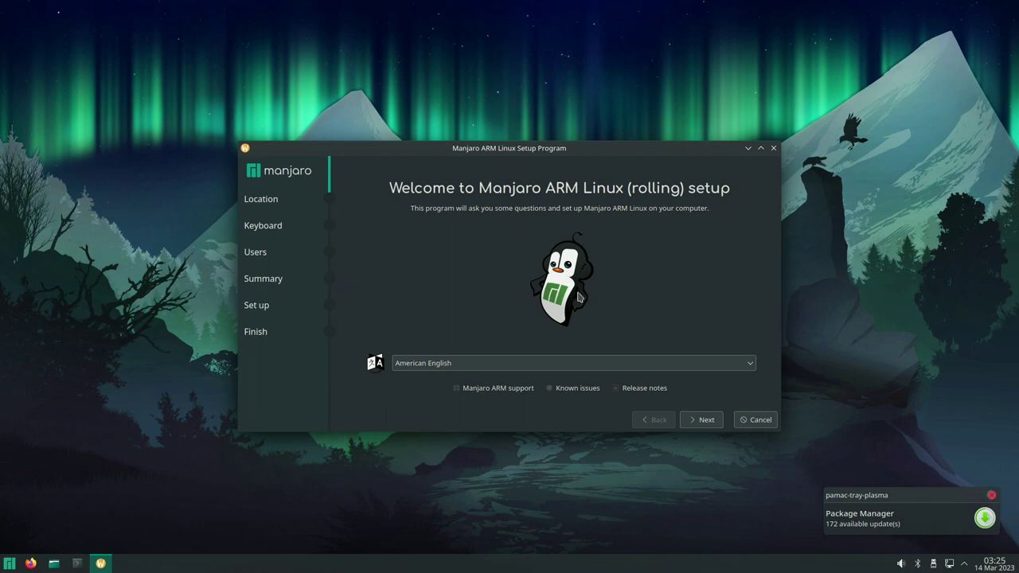
# - Set the installer language to 日本語 and accept the Tokyo location and Japanese keyboard
pyautogui.click(672, 365)
pyautogui.scroll(-6, 647, 404)
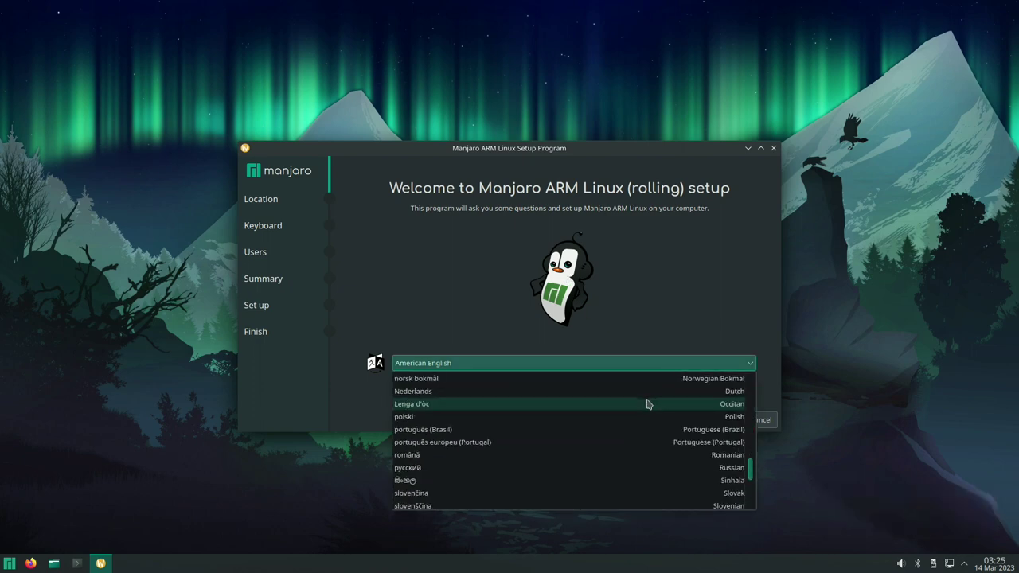
pyautogui.scroll(4, 605, 430)
pyautogui.click(578, 430)
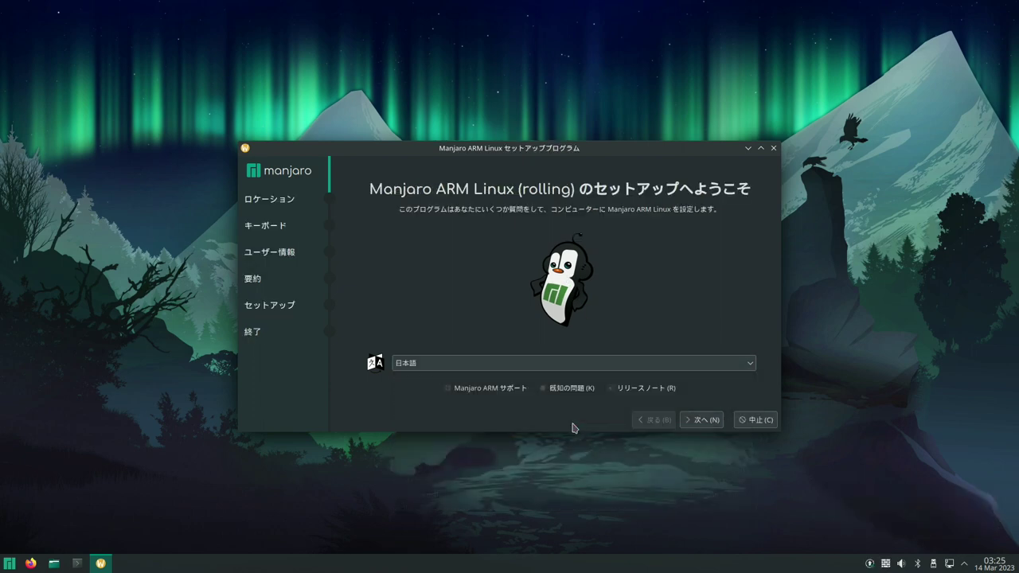
pyautogui.click(700, 421)
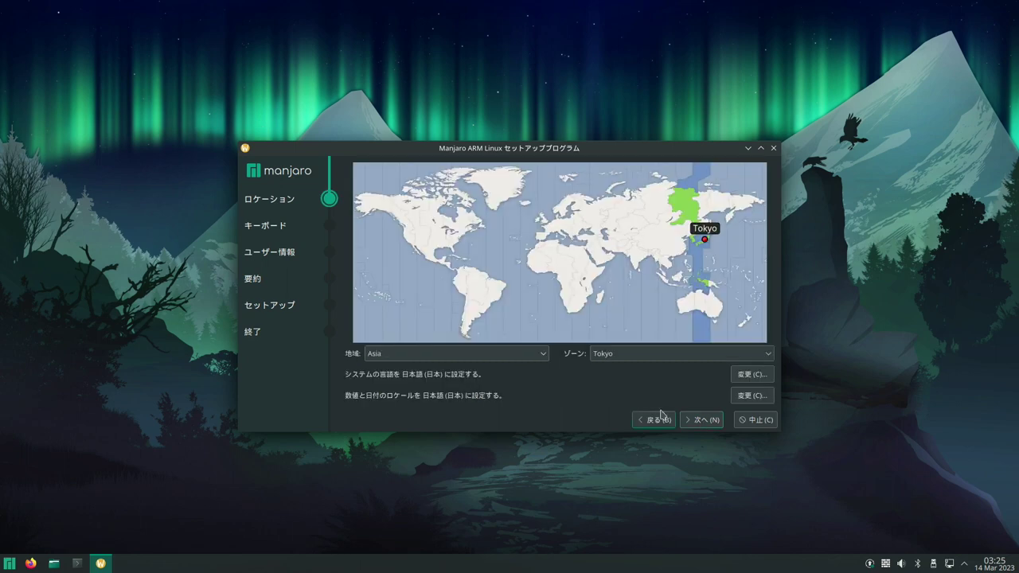
pyautogui.click(693, 426)
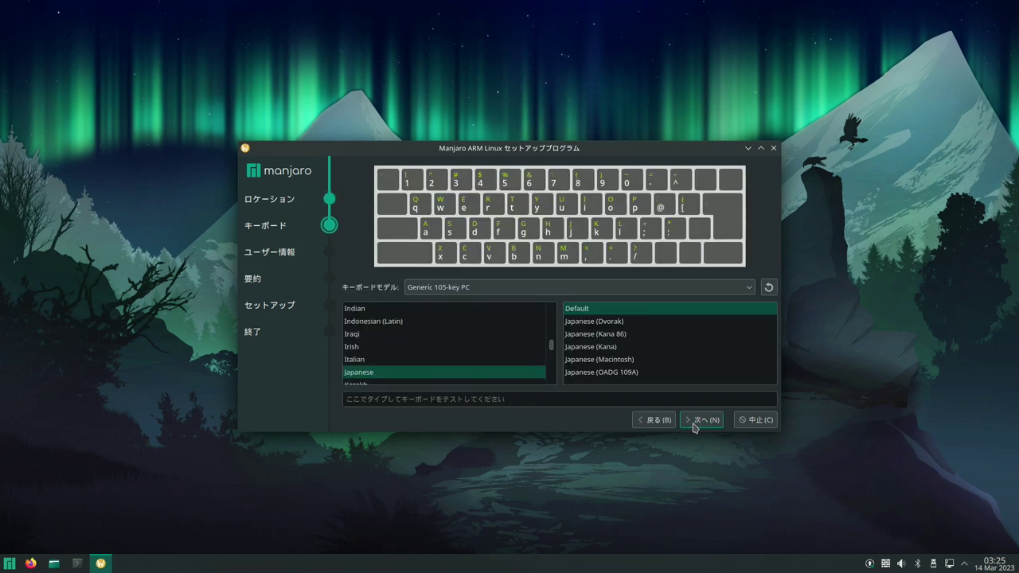
pyautogui.click(694, 426)
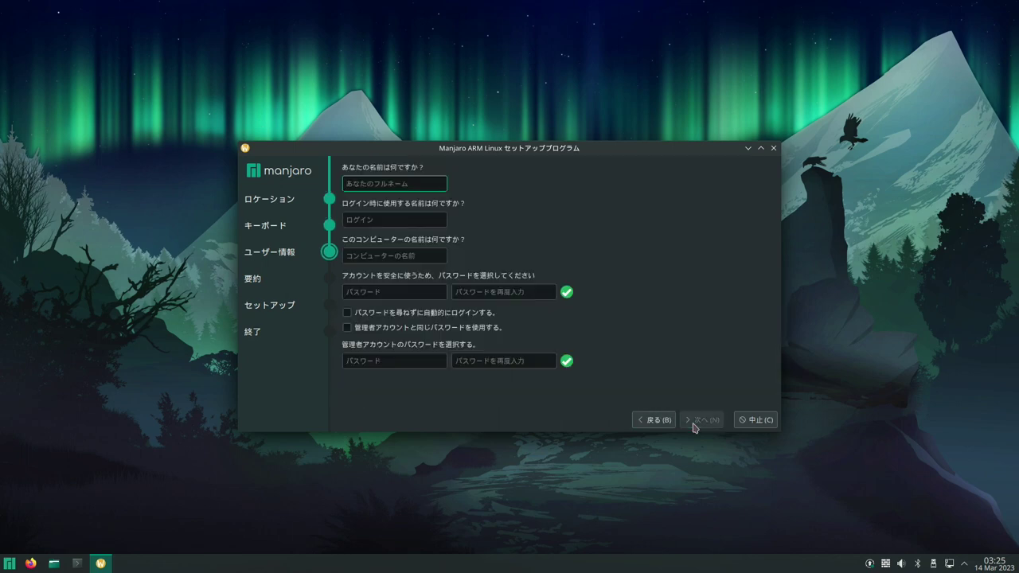
# - Create the user account with a confirmed password, reuse it for the administrator, and install
pyautogui.write('giitube')
pyautogui.click(350, 291)
pyautogui.write('1234')
pyautogui.press('Tab')
pyautogui.write('1234')
pyautogui.click(347, 329)
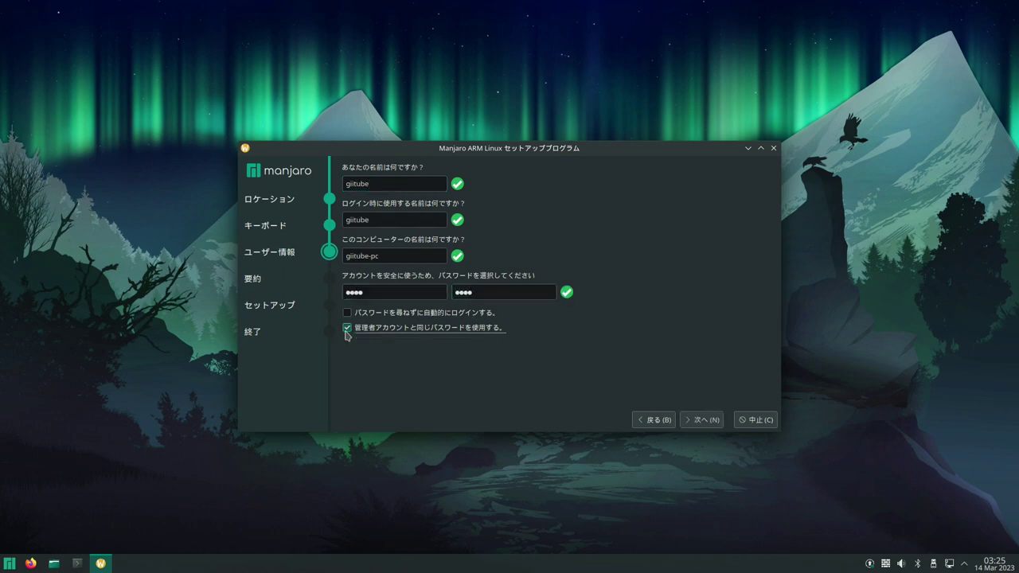
pyautogui.click(699, 421)
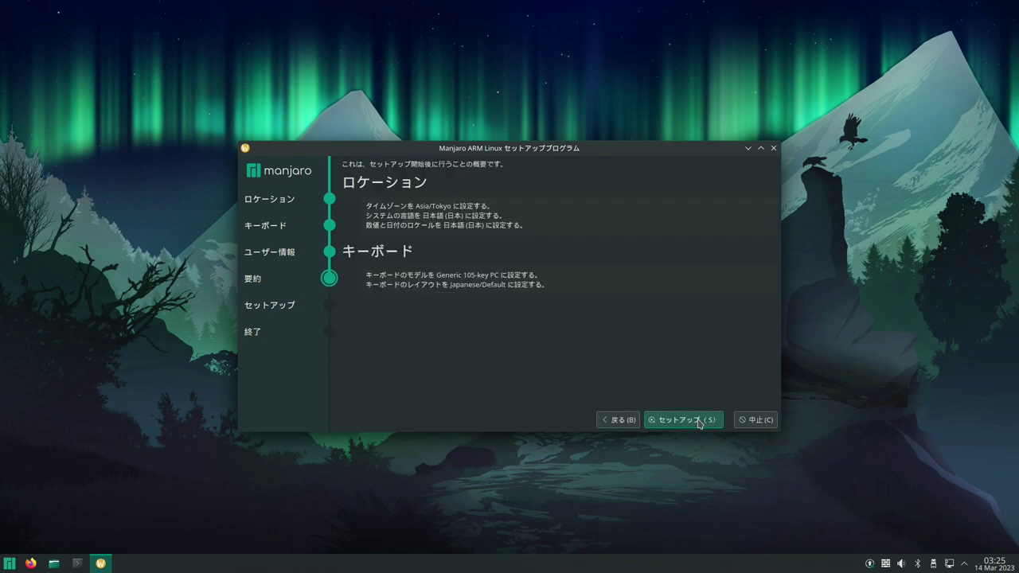
pyautogui.click(684, 420)
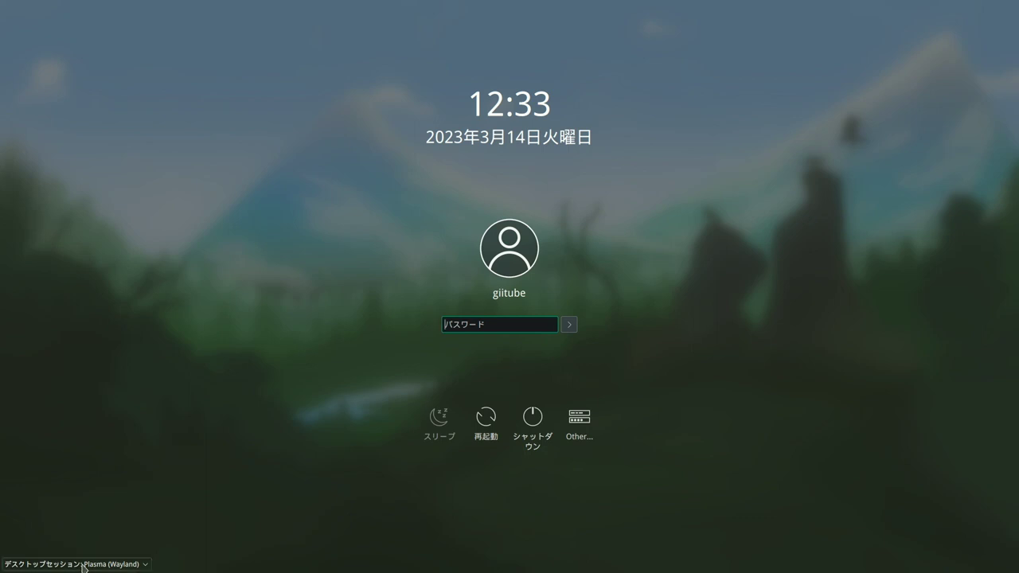
# - Log in to the Plasma session with the account password
pyautogui.click(83, 566)
pyautogui.click(175, 483)
pyautogui.write('*****')
pyautogui.press('Return')
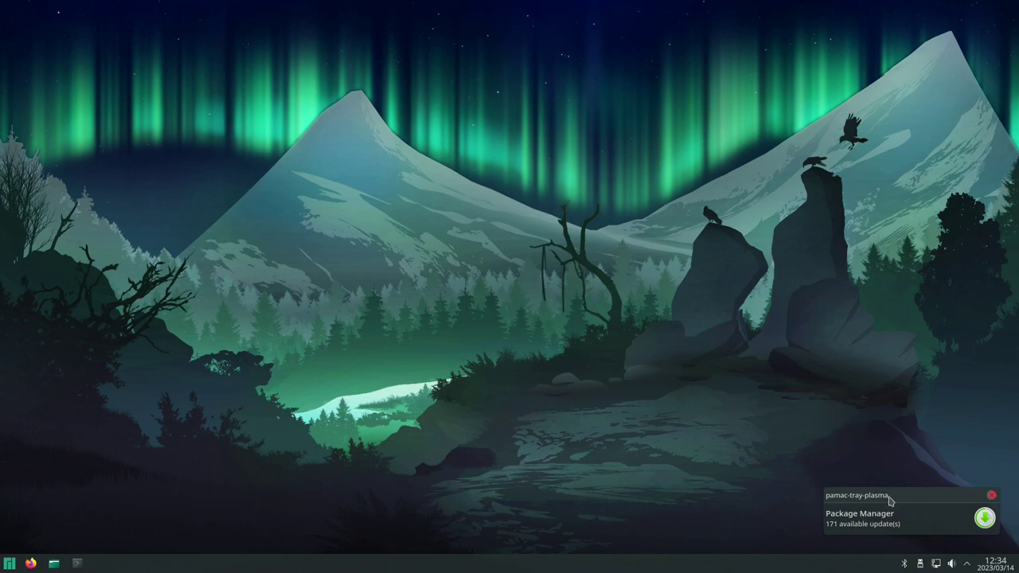
# - Apply the 171 pending package updates from the Pamac notification
pyautogui.click(908, 517)
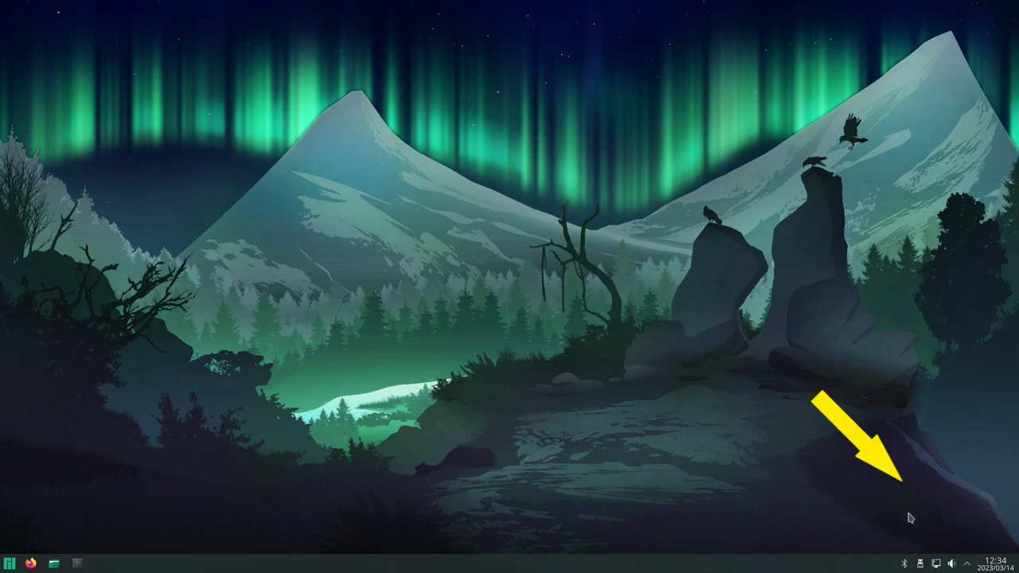
pyautogui.click(701, 411)
pyautogui.click(642, 112)
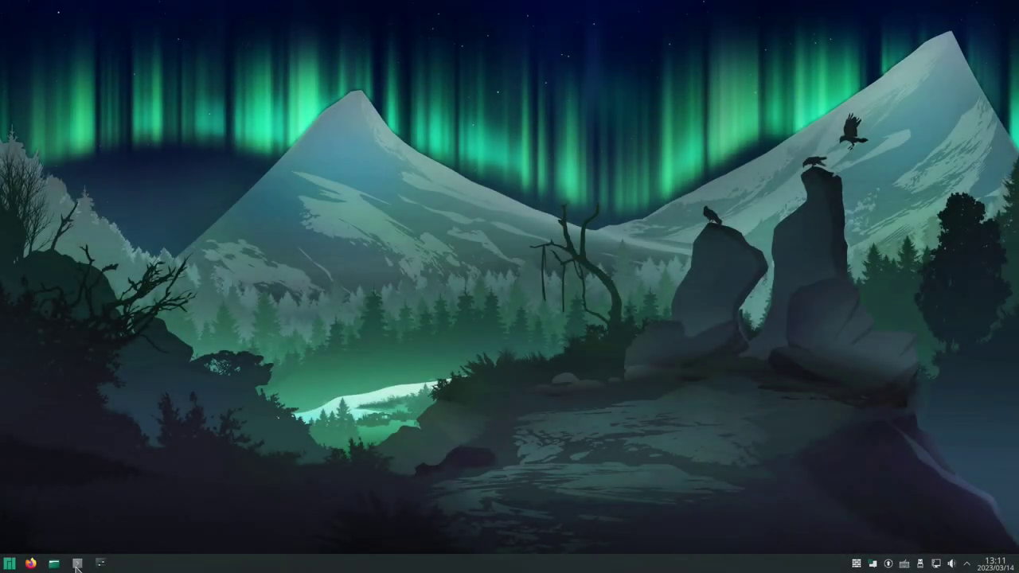
# - Place the terminal upper left and System Settings on the right, showing このシステムについて
pyautogui.click(77, 565)
pyautogui.moveTo(466, 72); pyautogui.dragTo(204, 102)
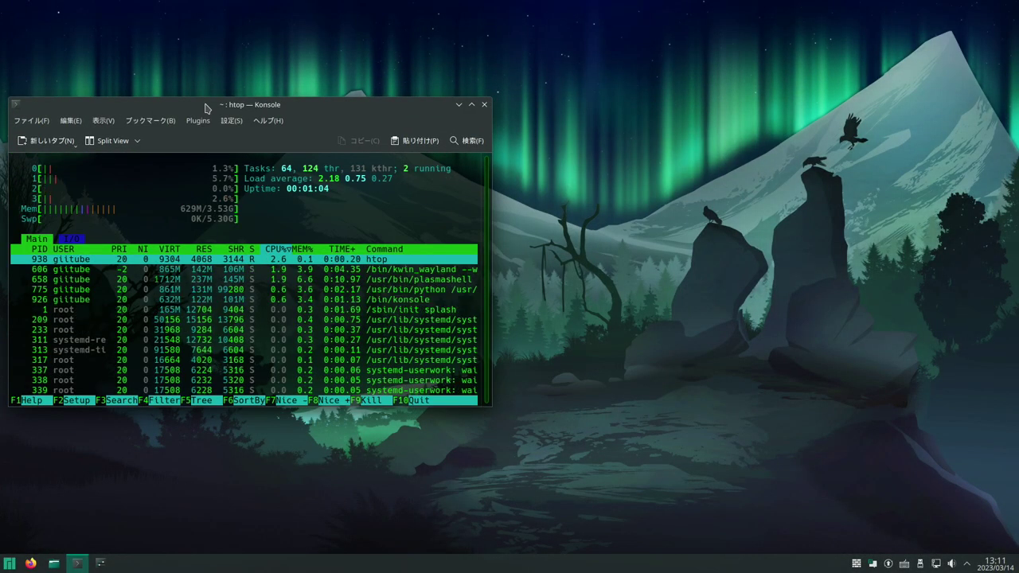
pyautogui.moveTo(501, 83); pyautogui.dragTo(753, 65)
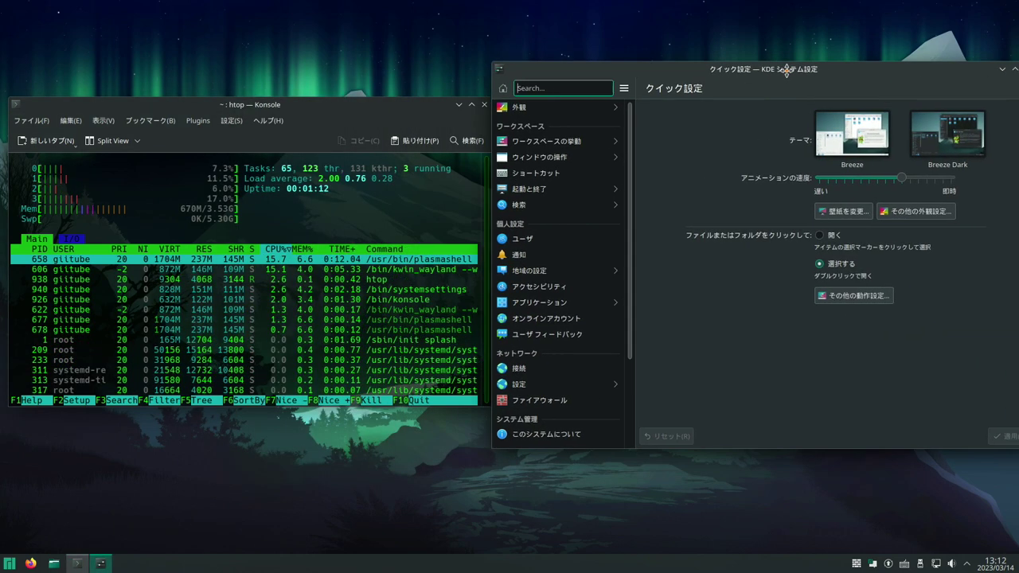
pyautogui.click(587, 440)
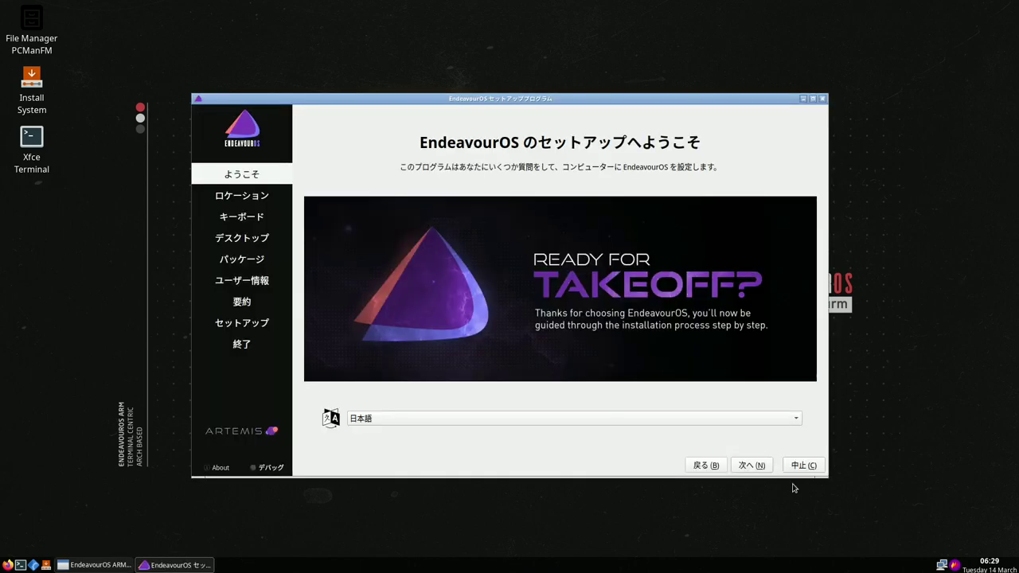
# - Accept location and keyboard, and choose Plasma KDE as the EndeavourOS desktop
pyautogui.click(756, 466)
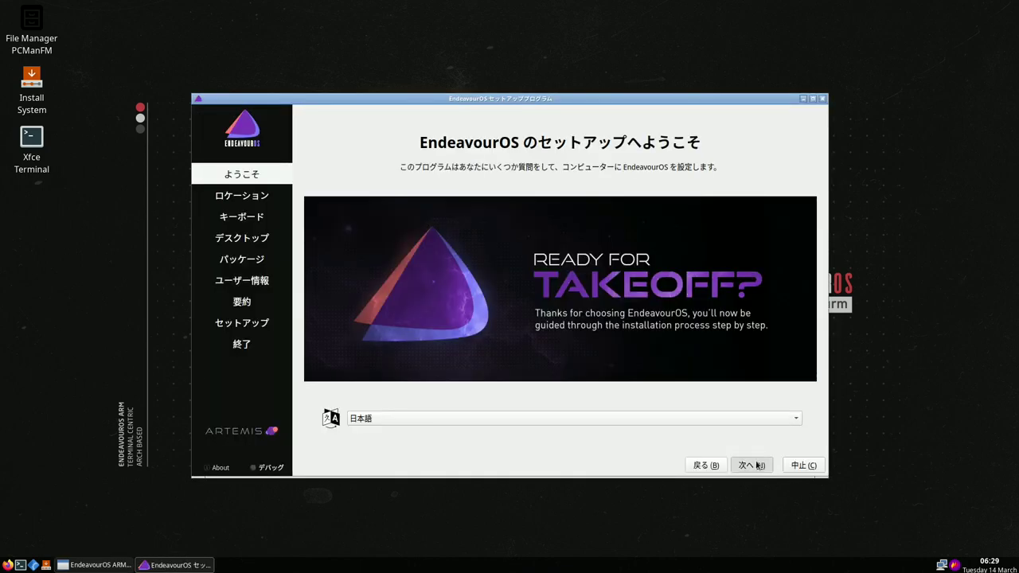
pyautogui.click(756, 465)
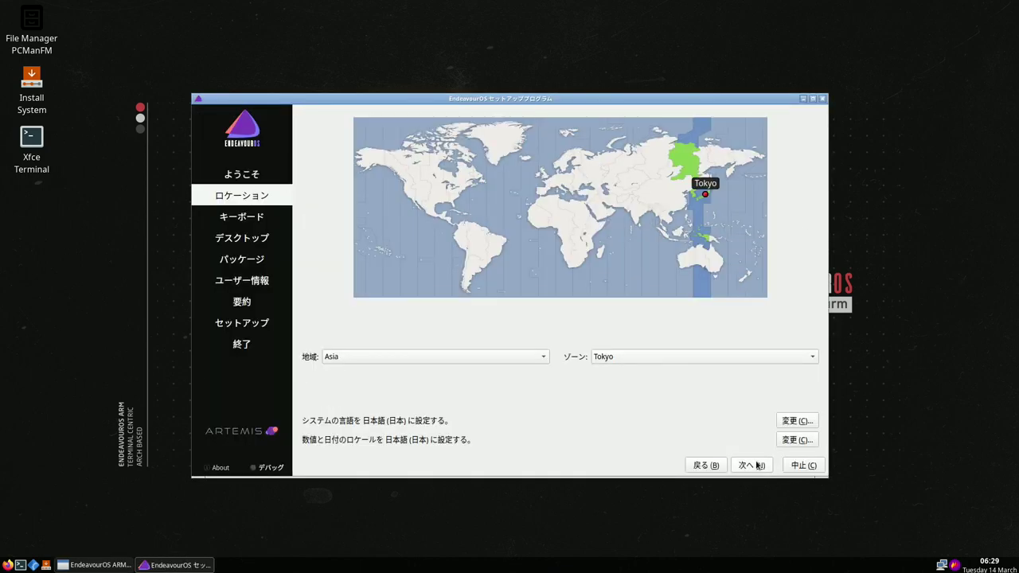
pyautogui.click(756, 466)
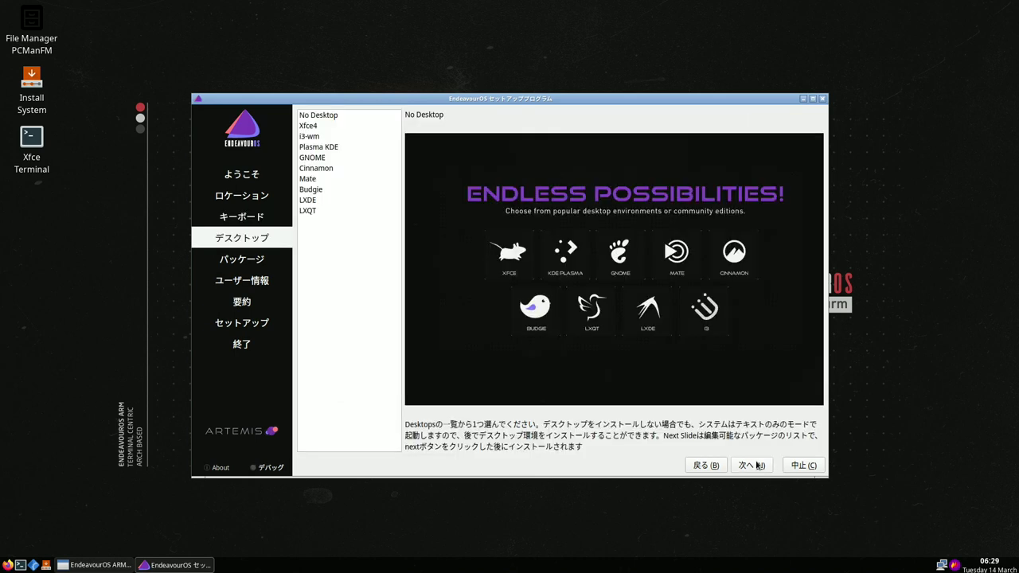
pyautogui.click(319, 147)
pyautogui.click(748, 466)
pyautogui.click(748, 466)
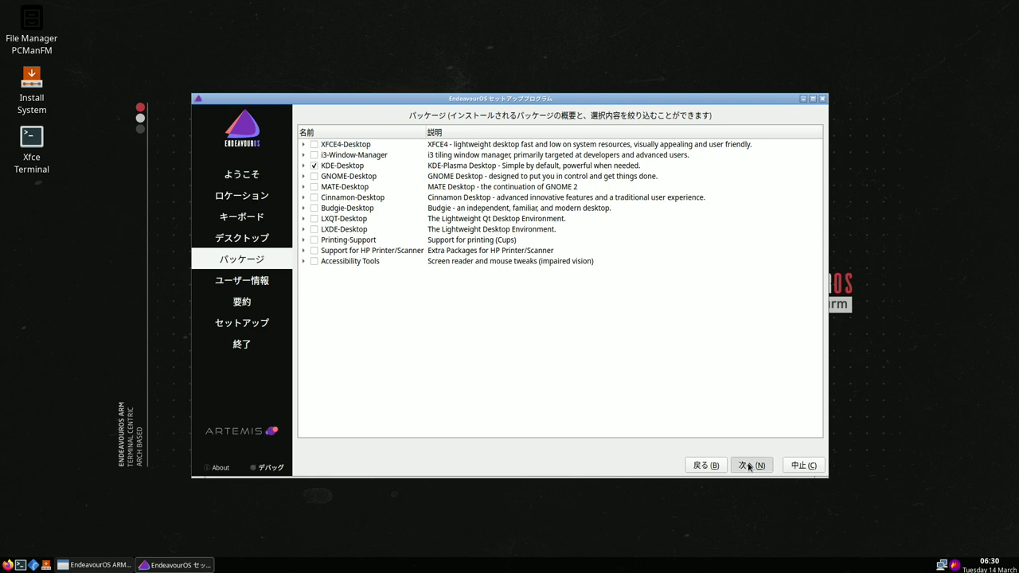
# - Create the user account with a confirmed password and confirm starting the installation
pyautogui.write('giitube')
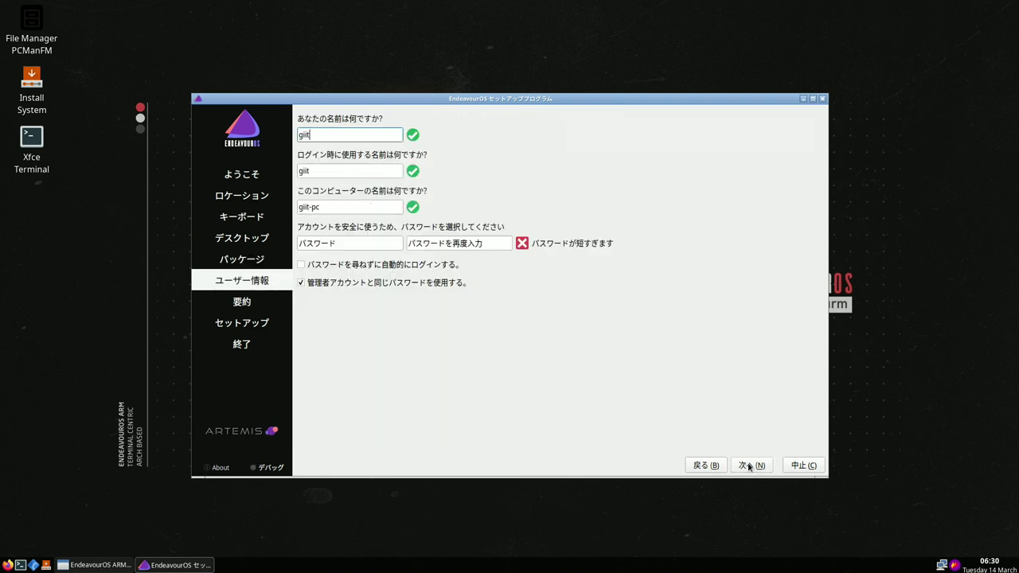
pyautogui.click(324, 245)
pyautogui.write('1234')
pyautogui.click(437, 245)
pyautogui.write('1234')
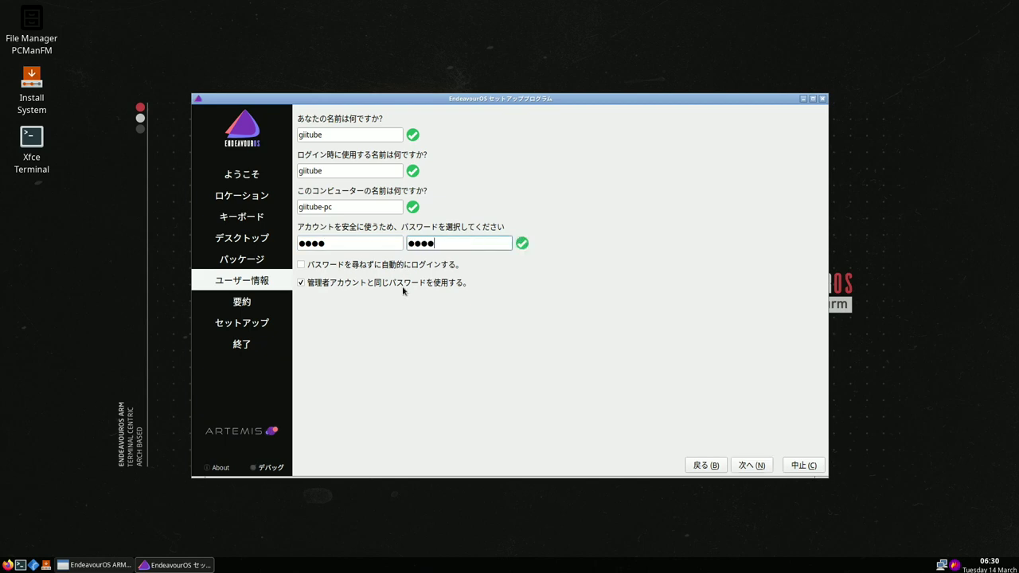
pyautogui.click(750, 466)
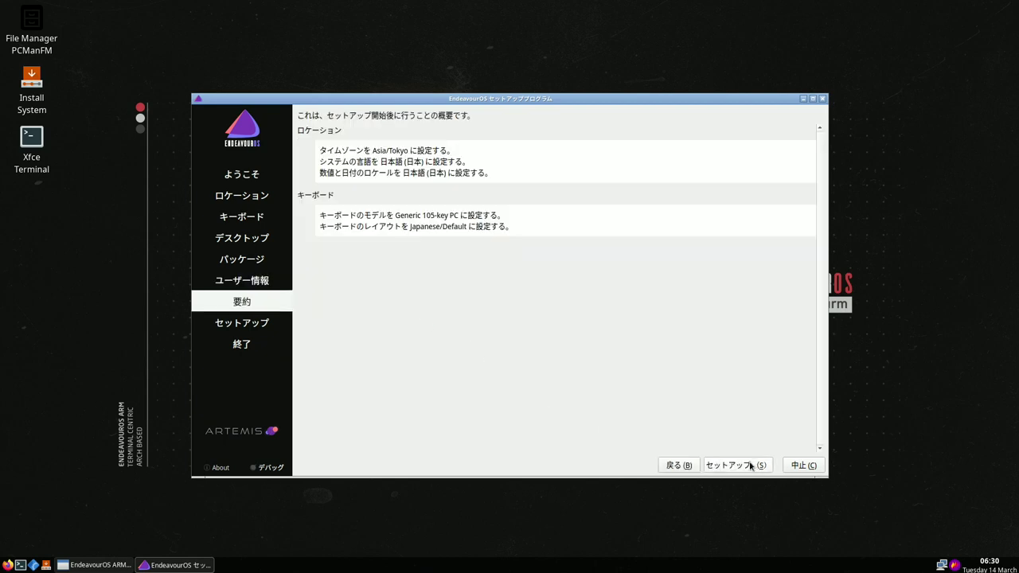
pyautogui.click(751, 465)
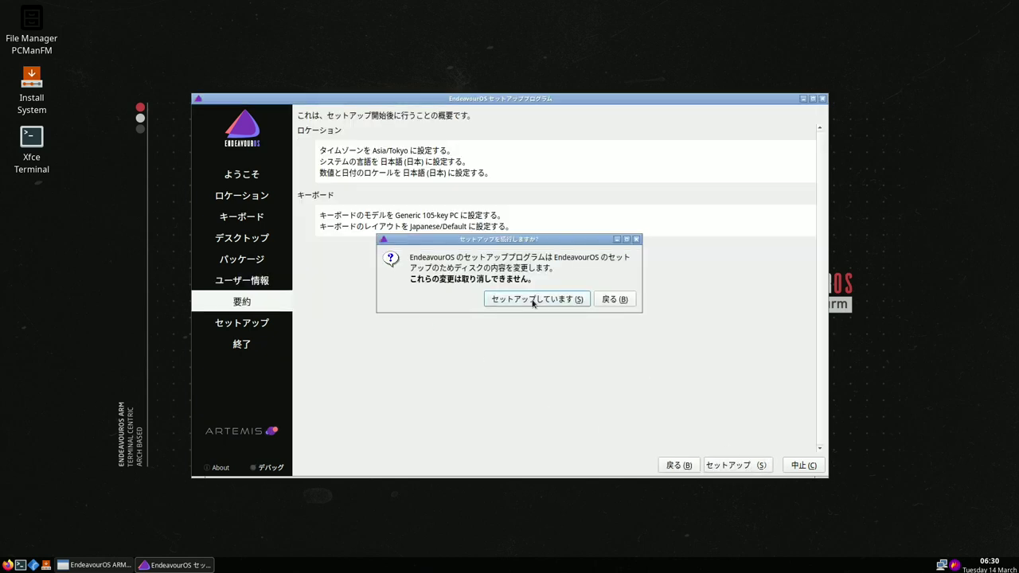
pyautogui.click(533, 301)
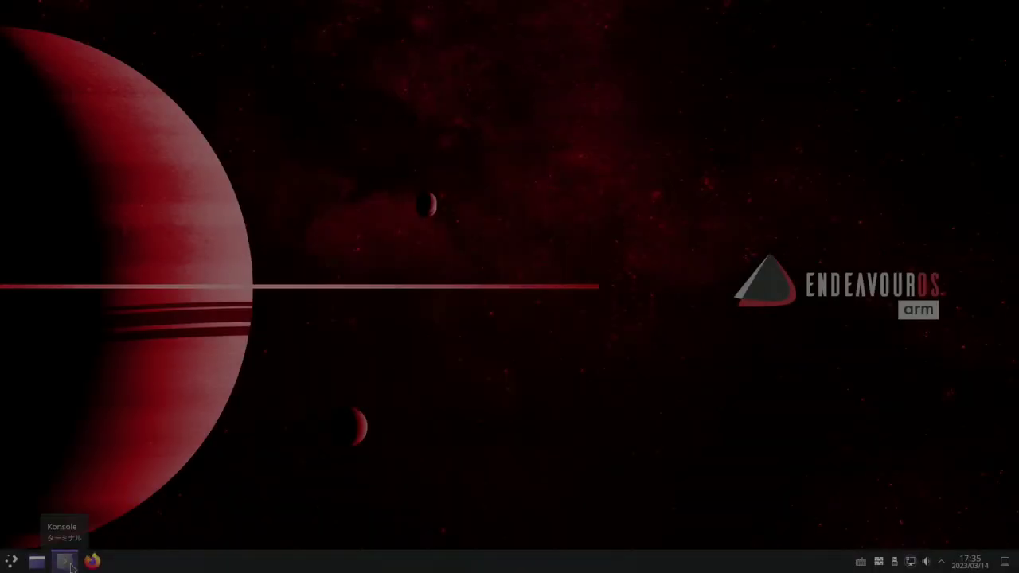
# - Open a terminal on the left and run htop
pyautogui.hotkey('ctrl', 'alt', 't')
pyautogui.moveTo(271, 110); pyautogui.dragTo(204, 106)
pyautogui.write('htop')
pyautogui.press('Return')
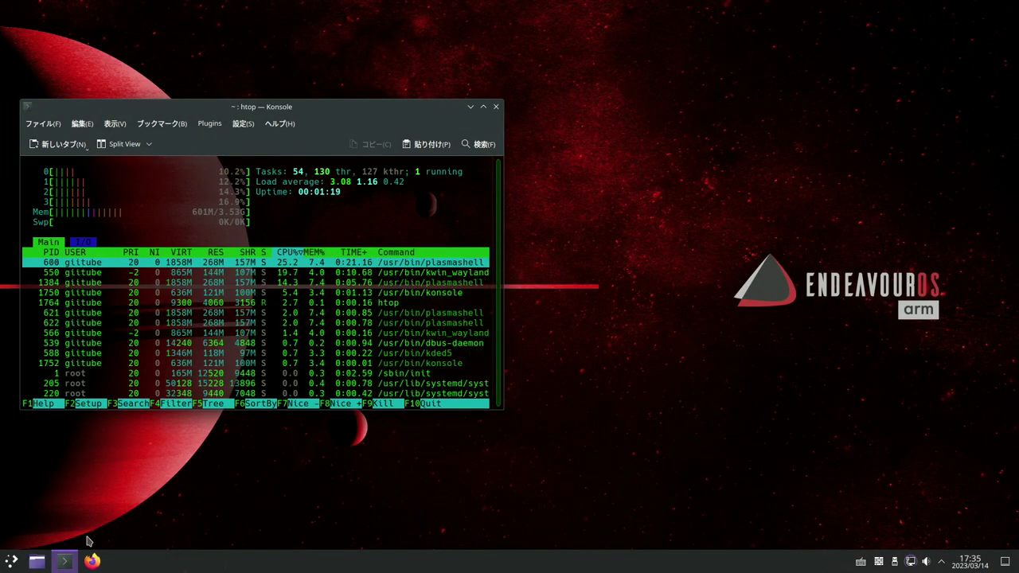
# - Show About This System in System Settings, moved right beside htop
pyautogui.click(12, 561)
pyautogui.rightClick(119, 561)
pyautogui.press('Escape')
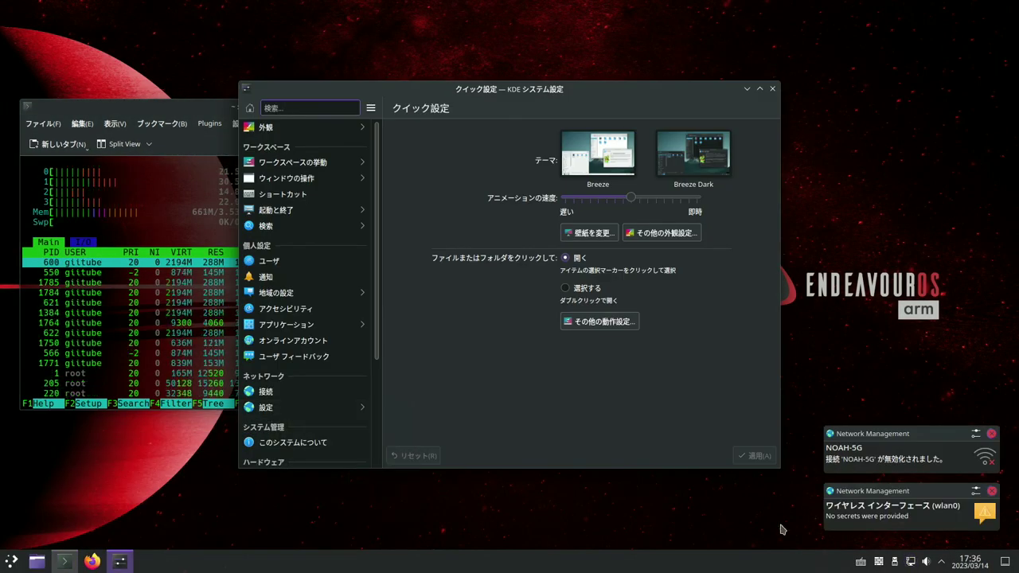
pyautogui.click(310, 443)
pyautogui.moveTo(410, 96); pyautogui.dragTo(657, 82)
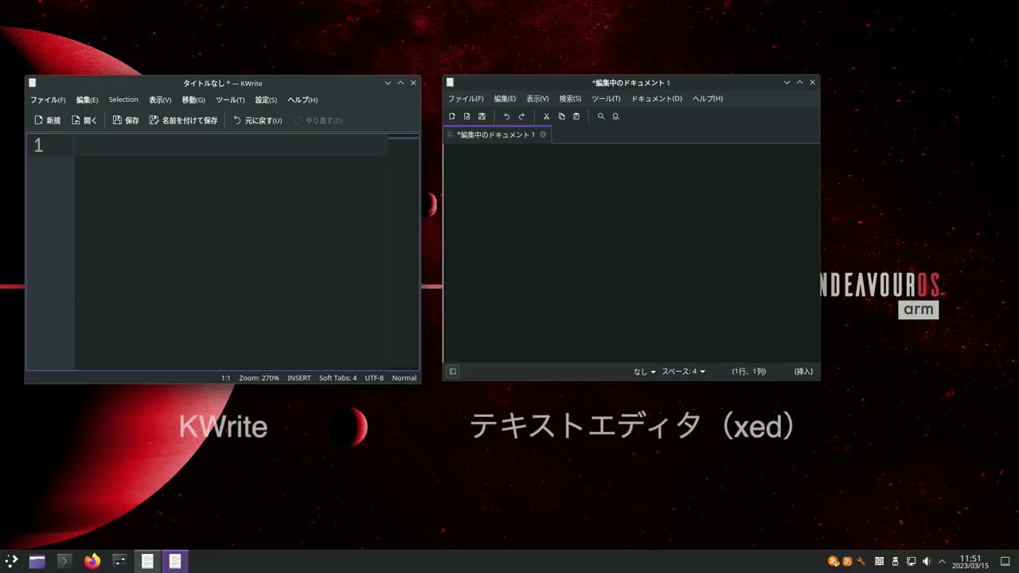
# - Type これいるんかな in KWrite and 機能重複だし... in xed with the Japanese IME
pyautogui.write('koreirunkana')
pyautogui.press('Return')
pyautogui.click(557, 276)
pyautogui.write('kinouchouf')
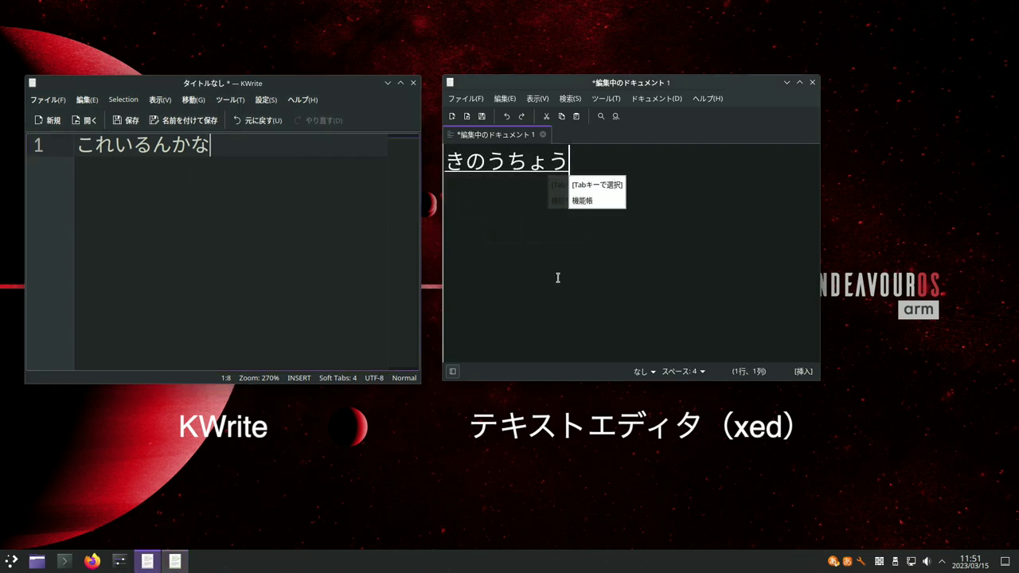
pyautogui.write('ukudashi')
pyautogui.press('space')
pyautogui.press('Return')
pyautogui.write('...')
pyautogui.press('Return')
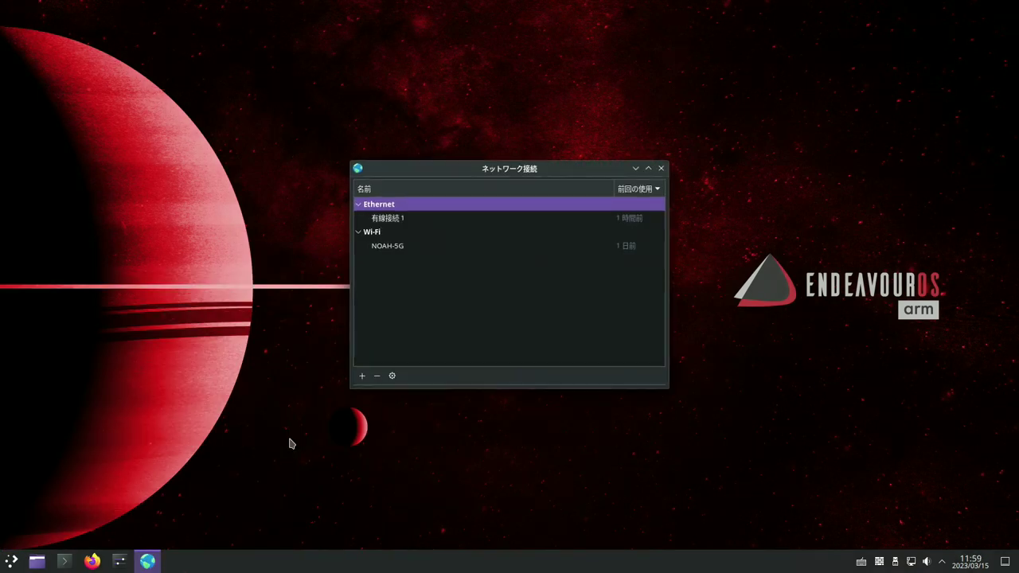
# - Move Network Connections right and open System Settings' enlarged new-connection chooser under 接続
pyautogui.moveTo(461, 170); pyautogui.dragTo(788, 173)
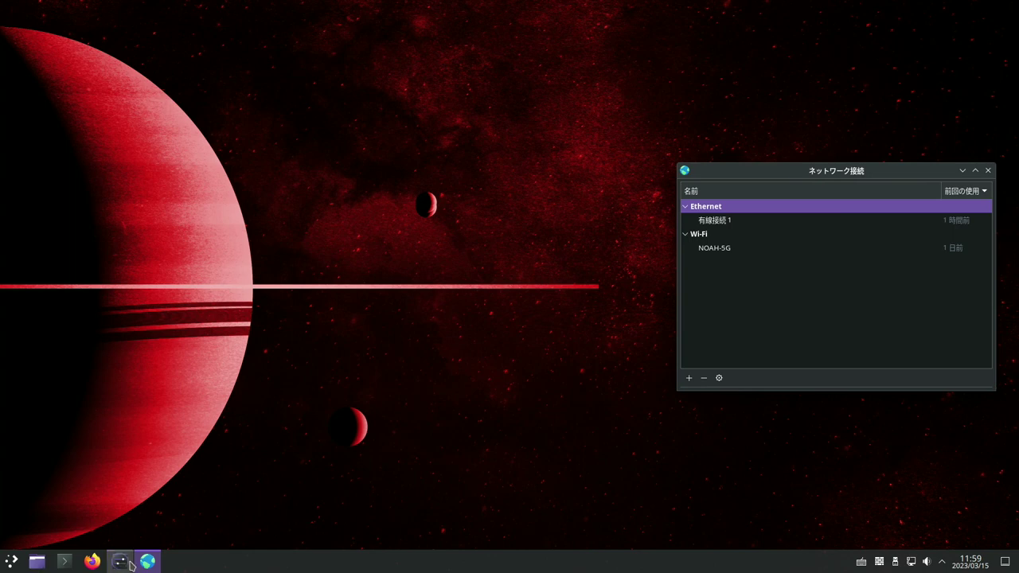
pyautogui.click(121, 562)
pyautogui.click(80, 352)
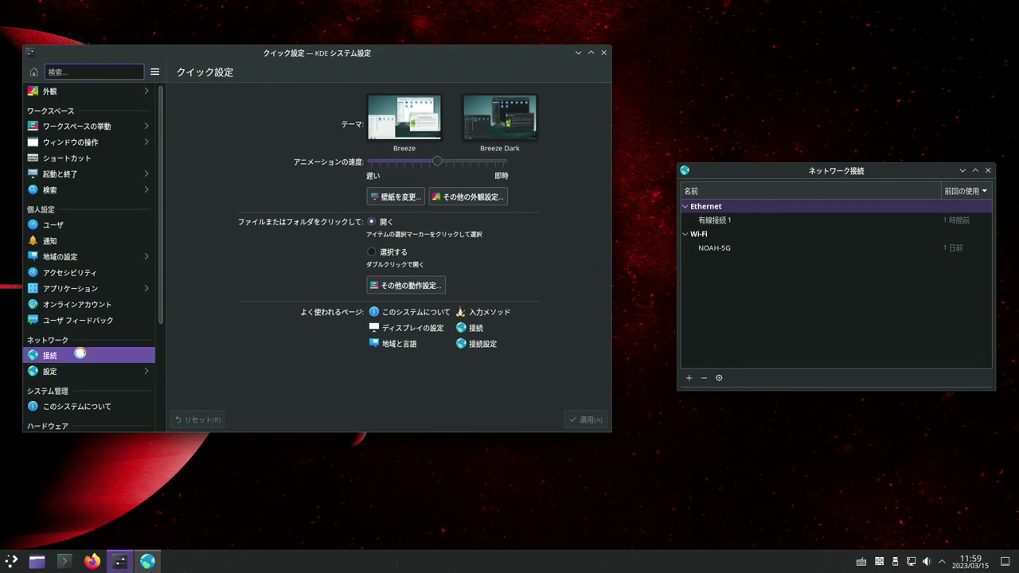
pyautogui.click(277, 395)
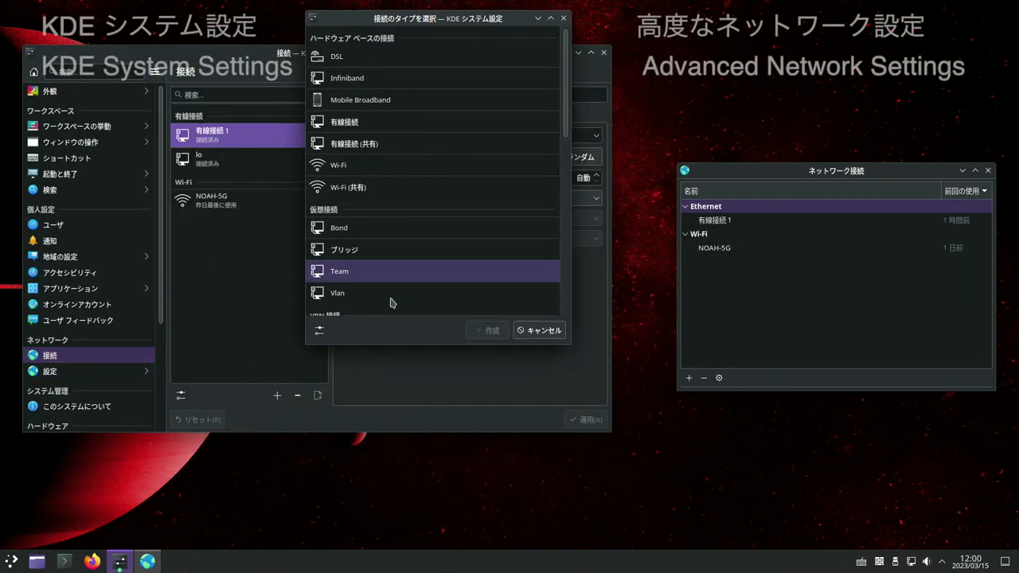
pyautogui.moveTo(409, 345); pyautogui.dragTo(409, 546)
pyautogui.scroll(-5, 429, 294)
pyautogui.scroll(5, 430, 298)
pyautogui.scroll(-5, 430, 298)
pyautogui.scroll(5, 430, 303)
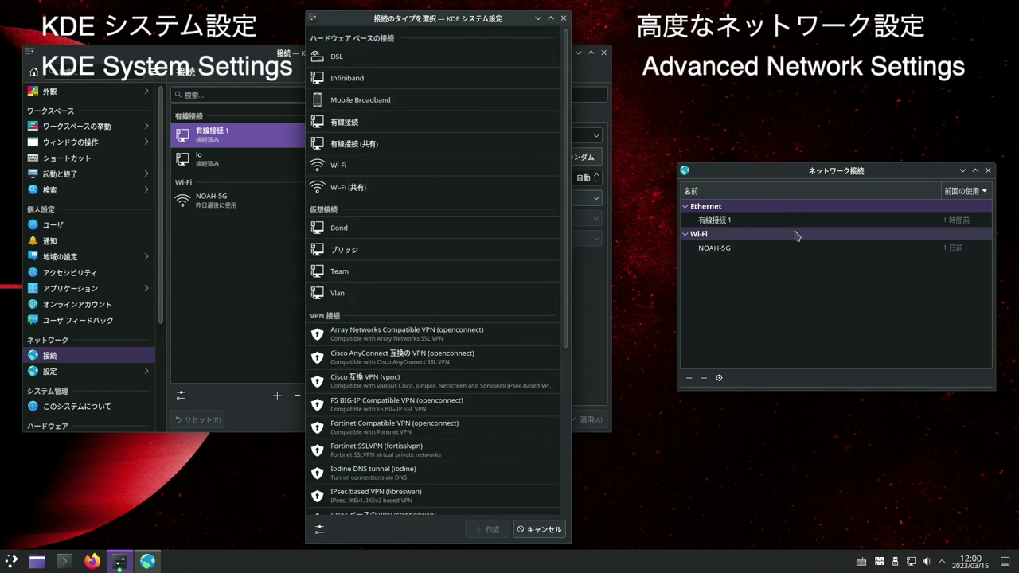
# - Show the connection type list in Network Connections' add dialog for comparison
pyautogui.click(686, 380)
pyautogui.click(859, 302)
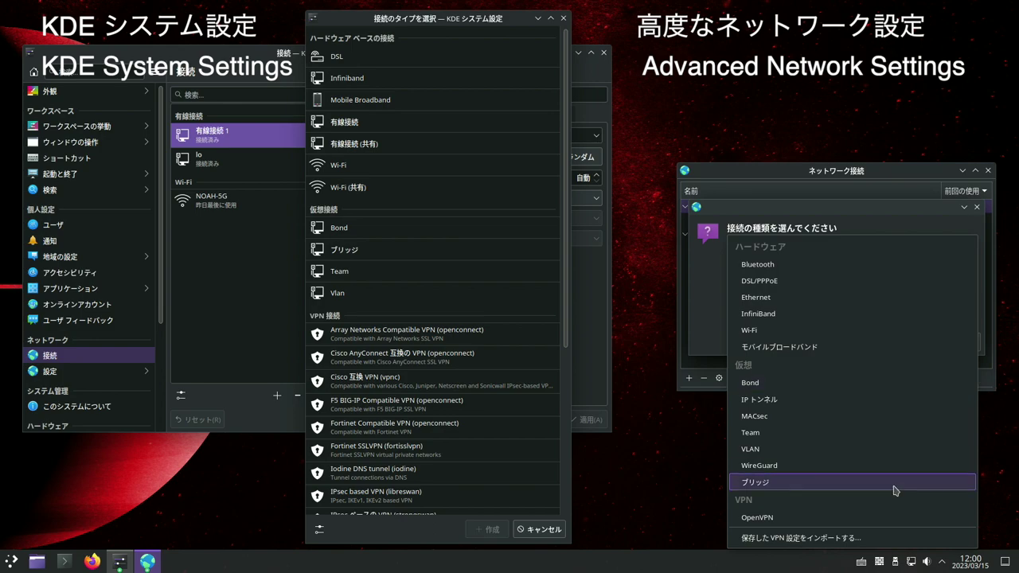
pyautogui.scroll(-3, 466, 353)
pyautogui.scroll(3, 467, 353)
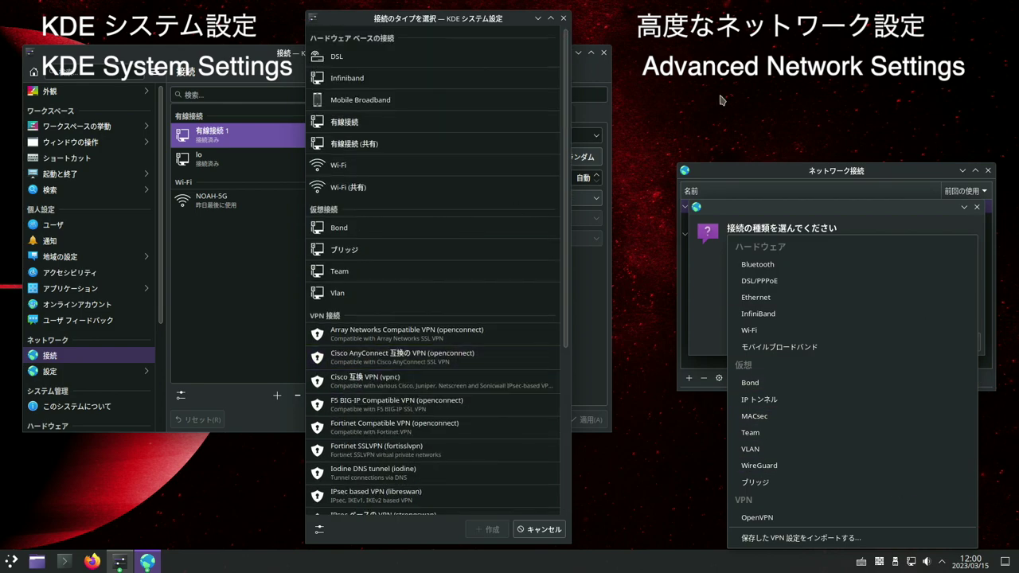
pyautogui.press('Escape')
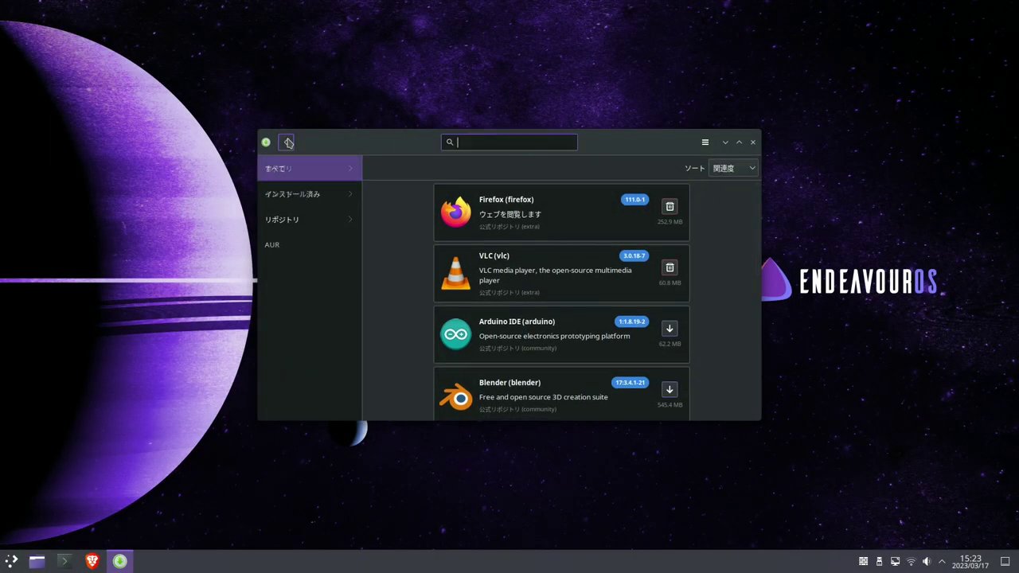
# - Search Pamac for onlyoffice to list the AUR onlyoffice packages
pyautogui.write('onlyoffice')
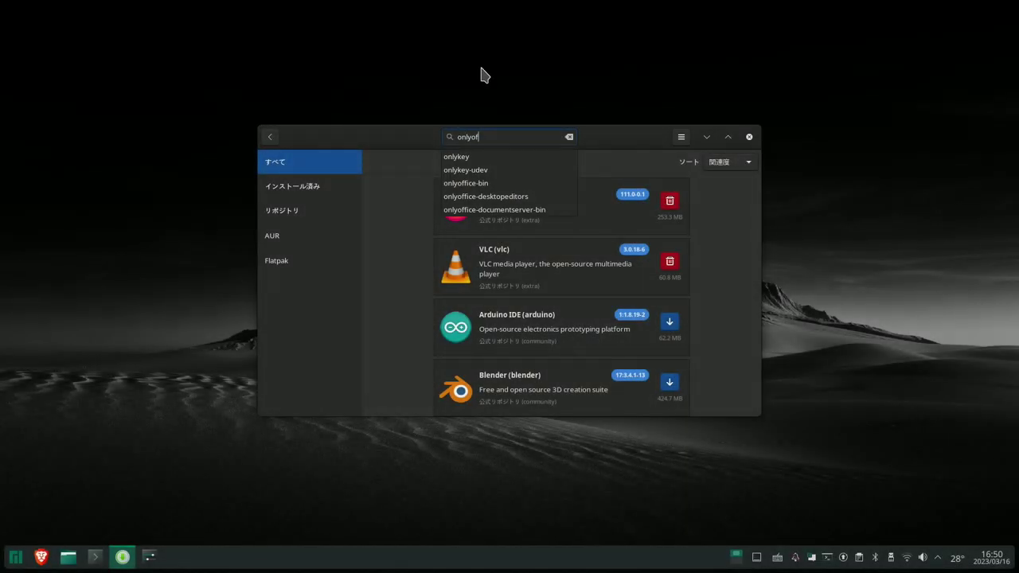
pyautogui.write('fice')
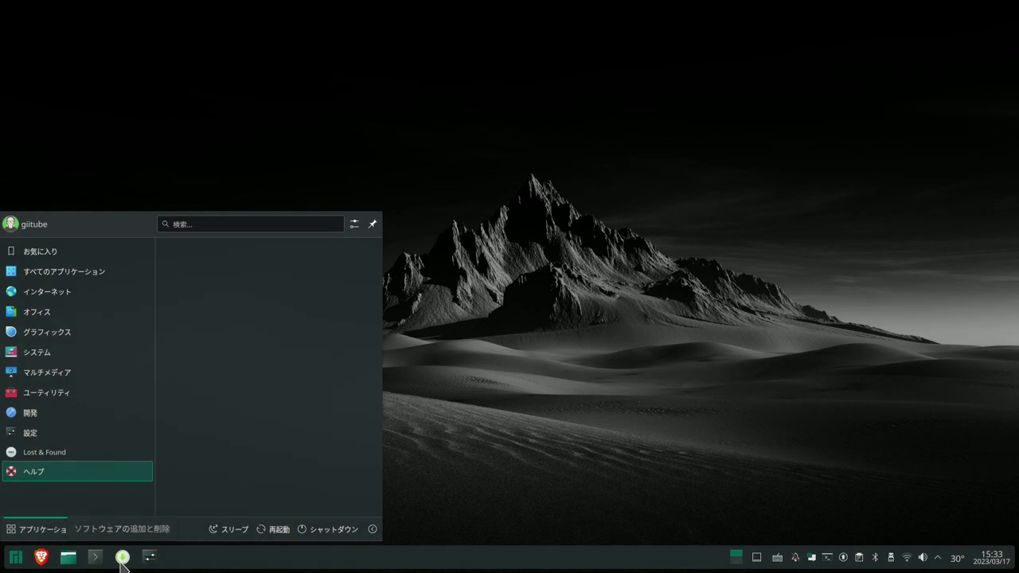
# - Launch Add/Remove Software and search its packages for brave
pyautogui.click(123, 557)
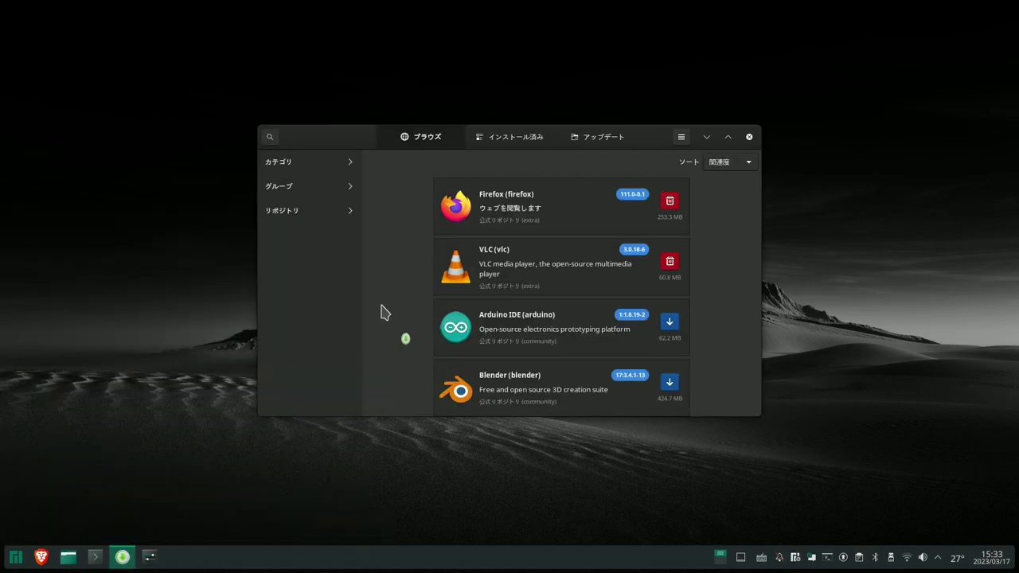
pyautogui.click(269, 138)
pyautogui.write('brave')
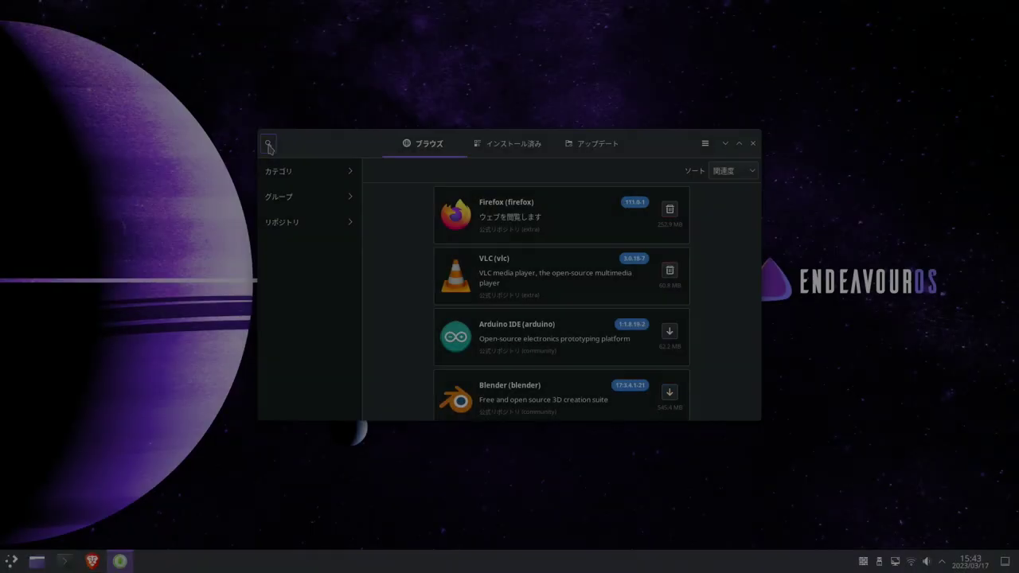
pyautogui.write('brave')
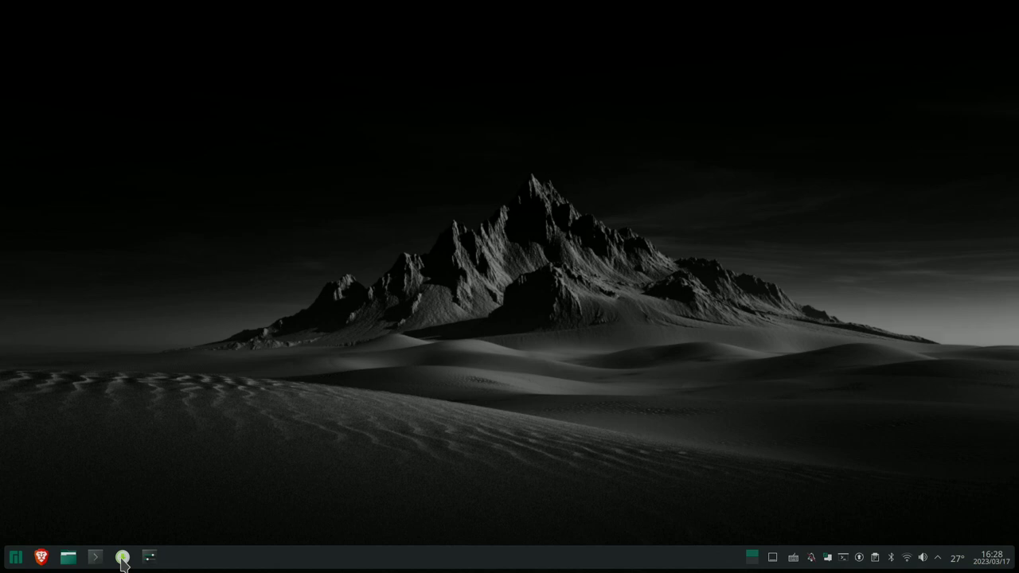
# - Launch Pamac, view Installed and Updates (system up to date), then Browse and search
pyautogui.click(122, 558)
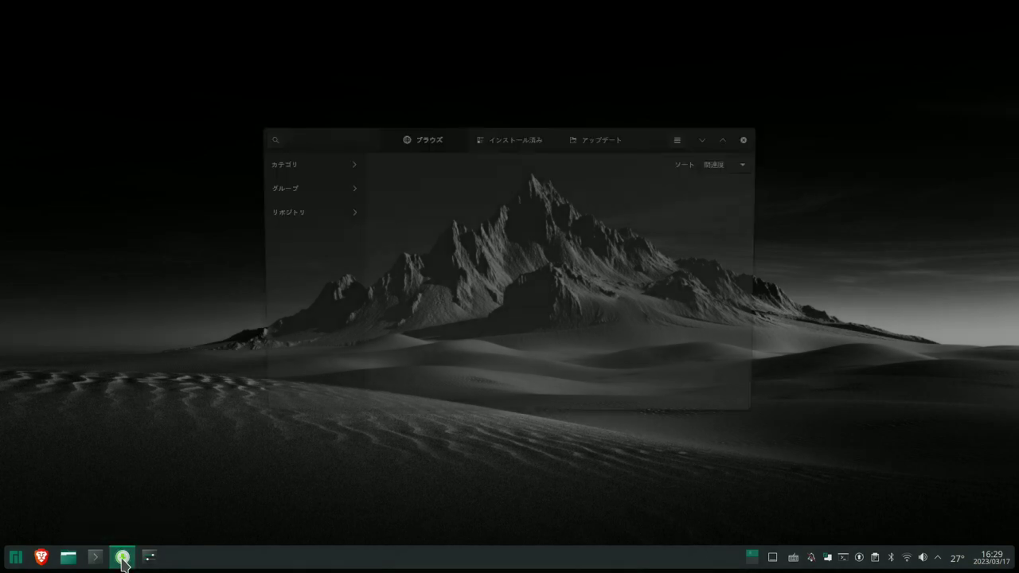
pyautogui.moveTo(123, 563)
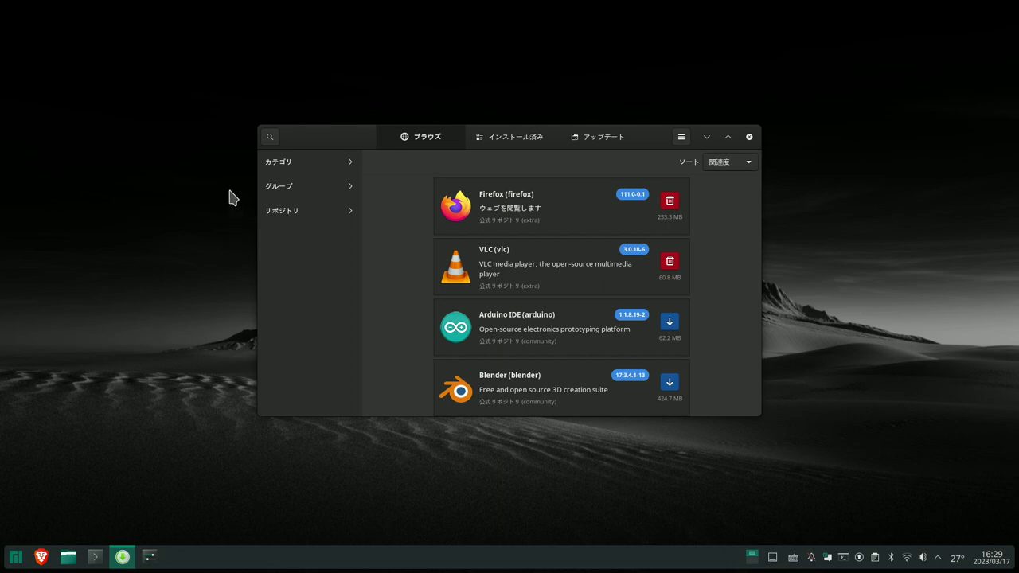
pyautogui.click(497, 142)
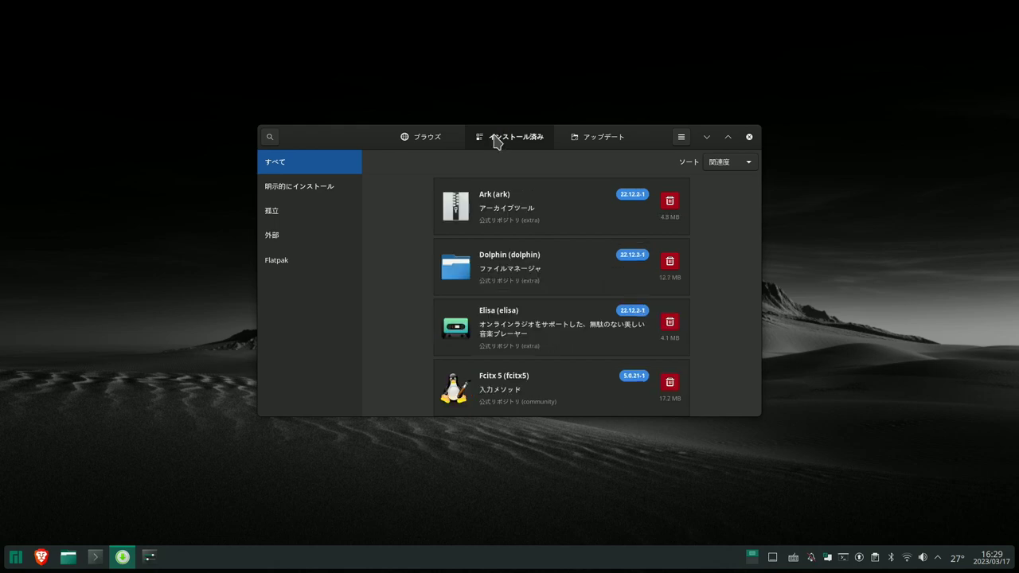
pyautogui.click(589, 137)
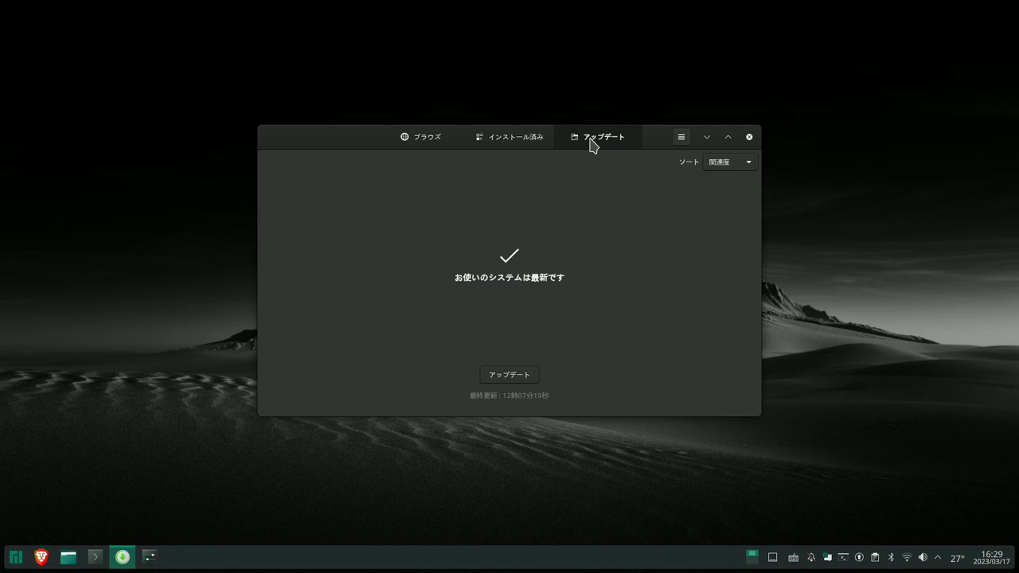
pyautogui.click(438, 149)
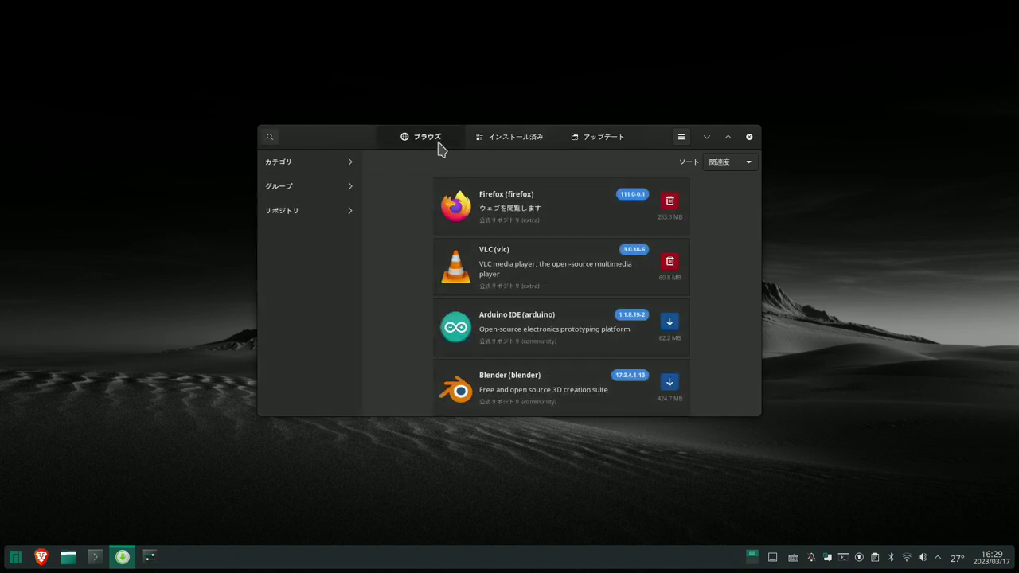
pyautogui.click(268, 138)
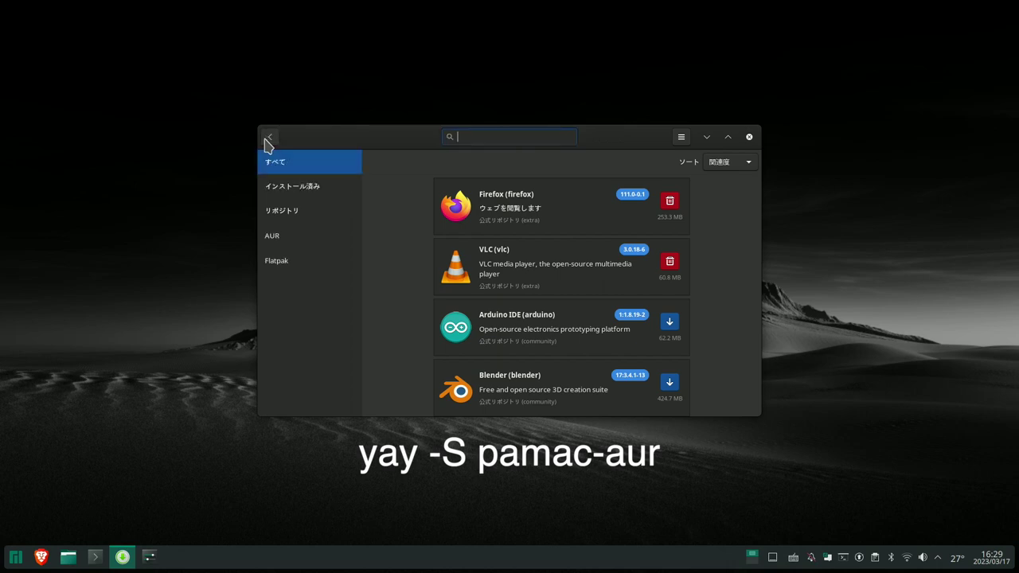